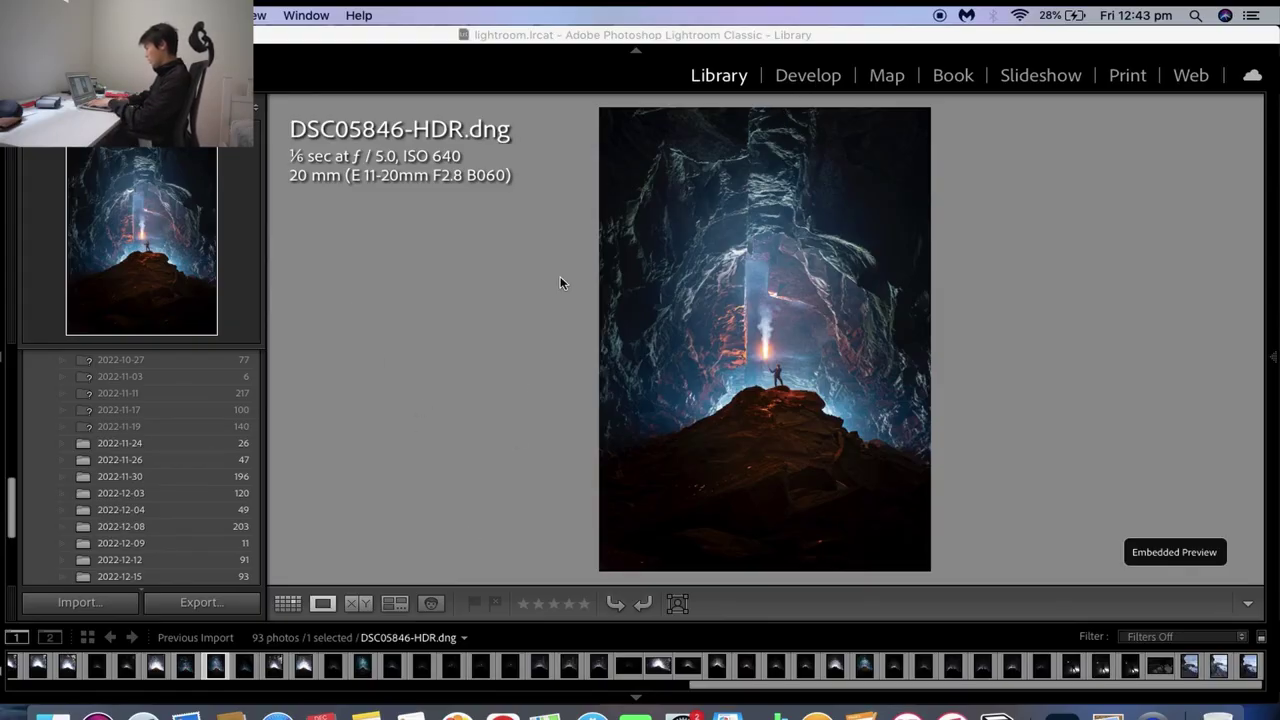
Toggle the HDR cave photo's Before/After view, then move through DSC05845.dng to DSC05846.dng.
{"action": "left_click", "coordinate": [816, 90]}
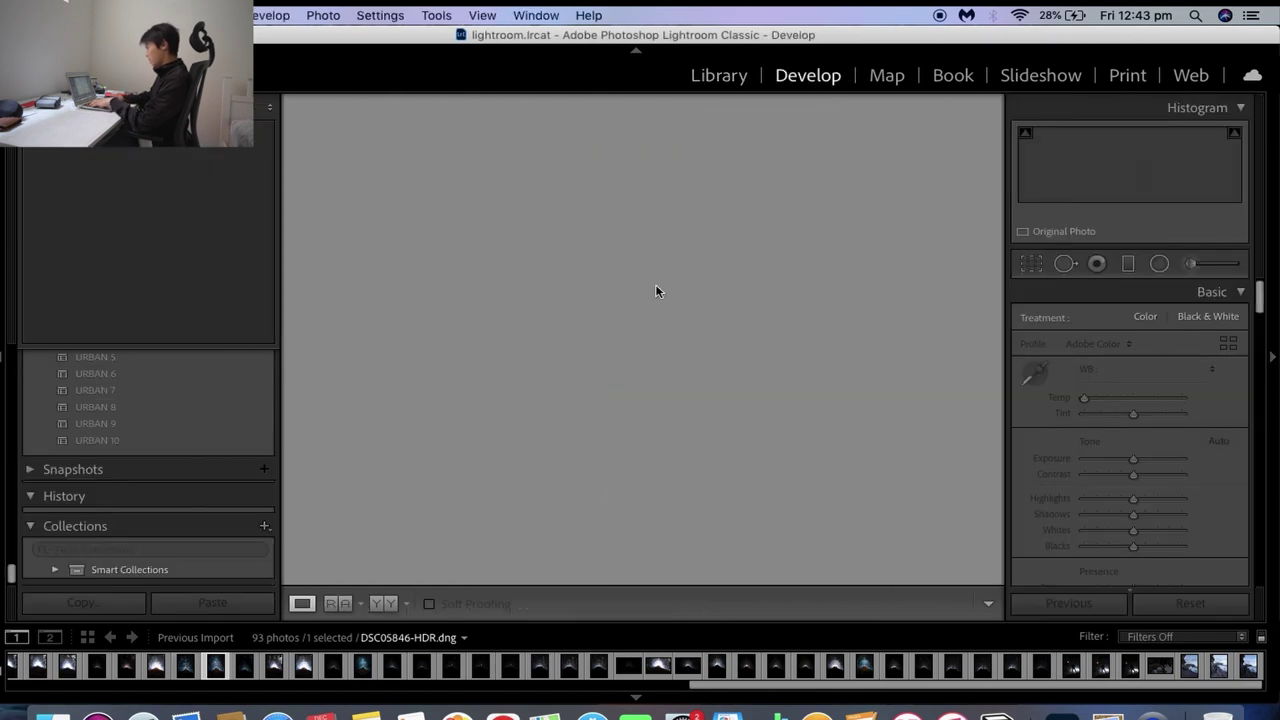
{"action": "key", "text": "backslash"}
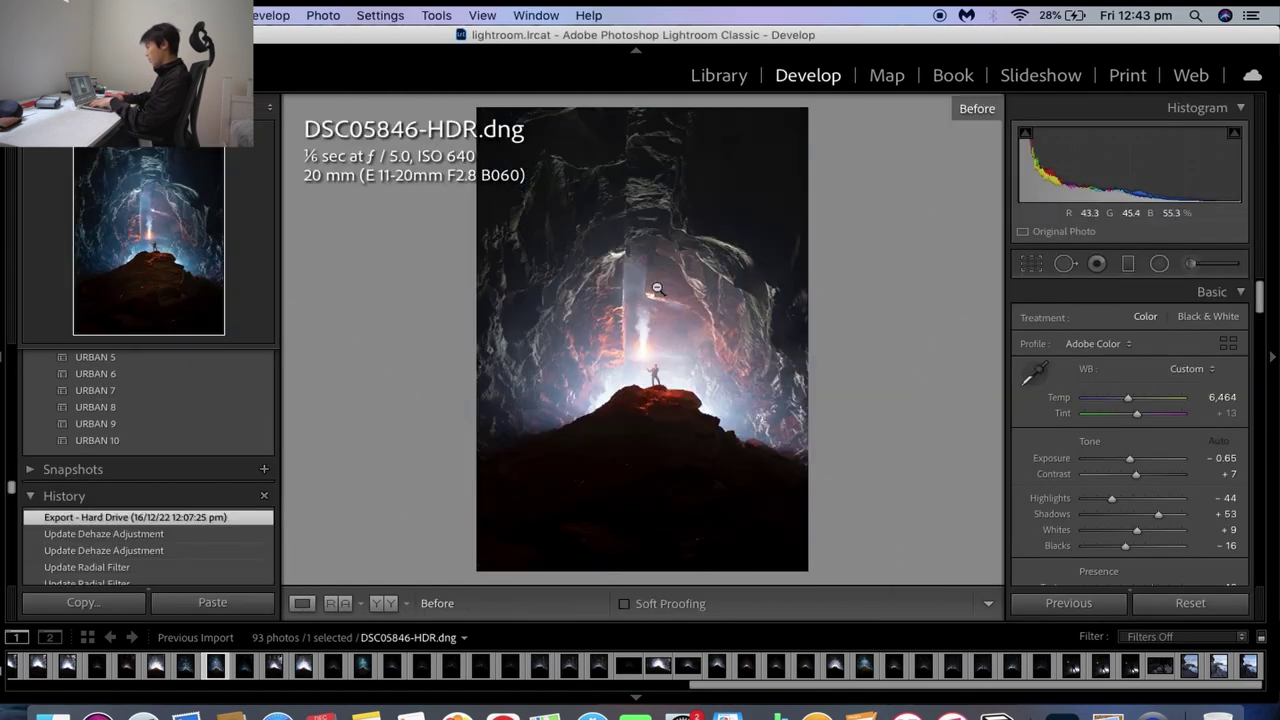
{"action": "key", "text": "backslash"}
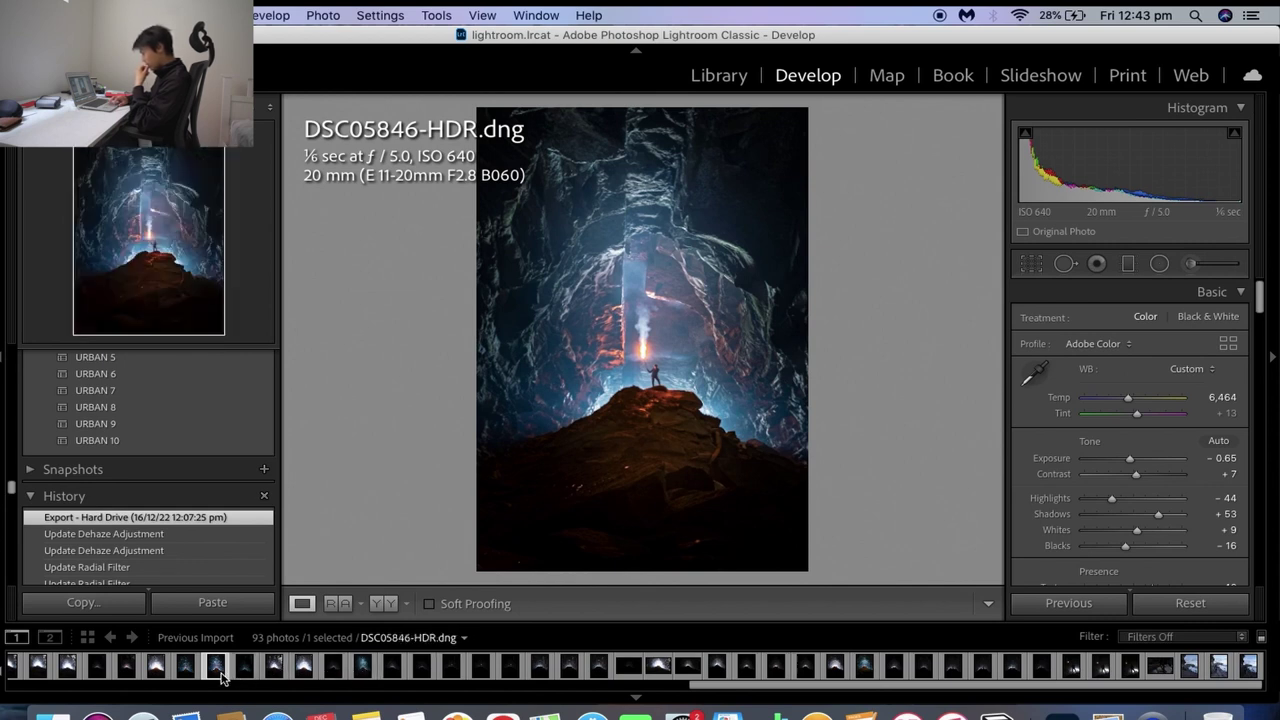
{"action": "left_click", "coordinate": [158, 675]}
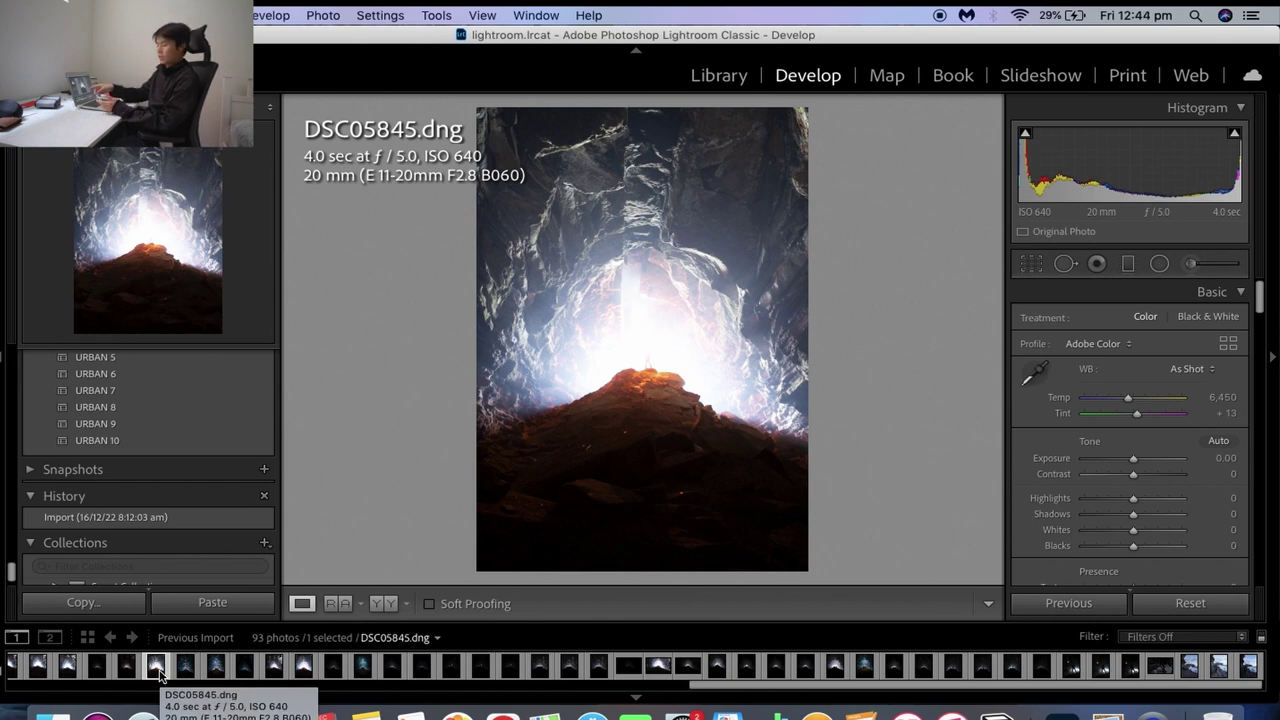
{"action": "key", "text": "Right"}
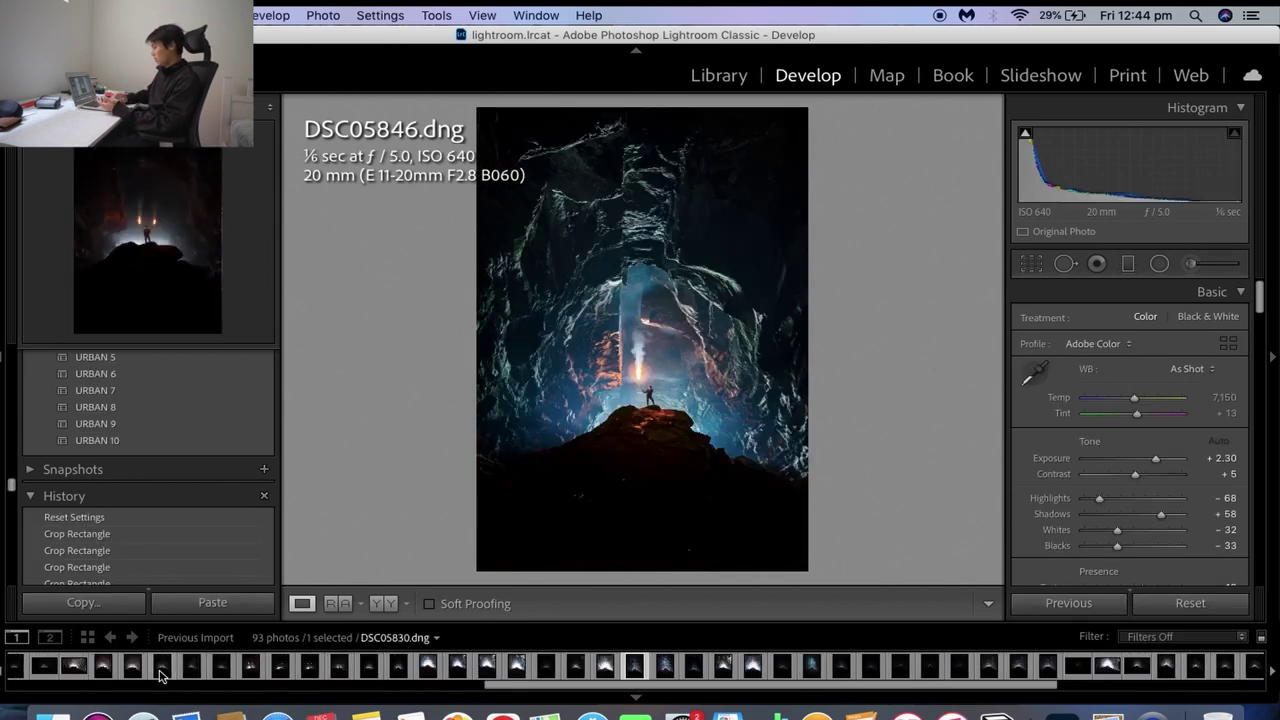
Reset all edits on DSC05846.dng to its unedited dark state.
{"action": "right_click", "coordinate": [630, 202]}
{"action": "mouse_move", "coordinate": [806, 218]}
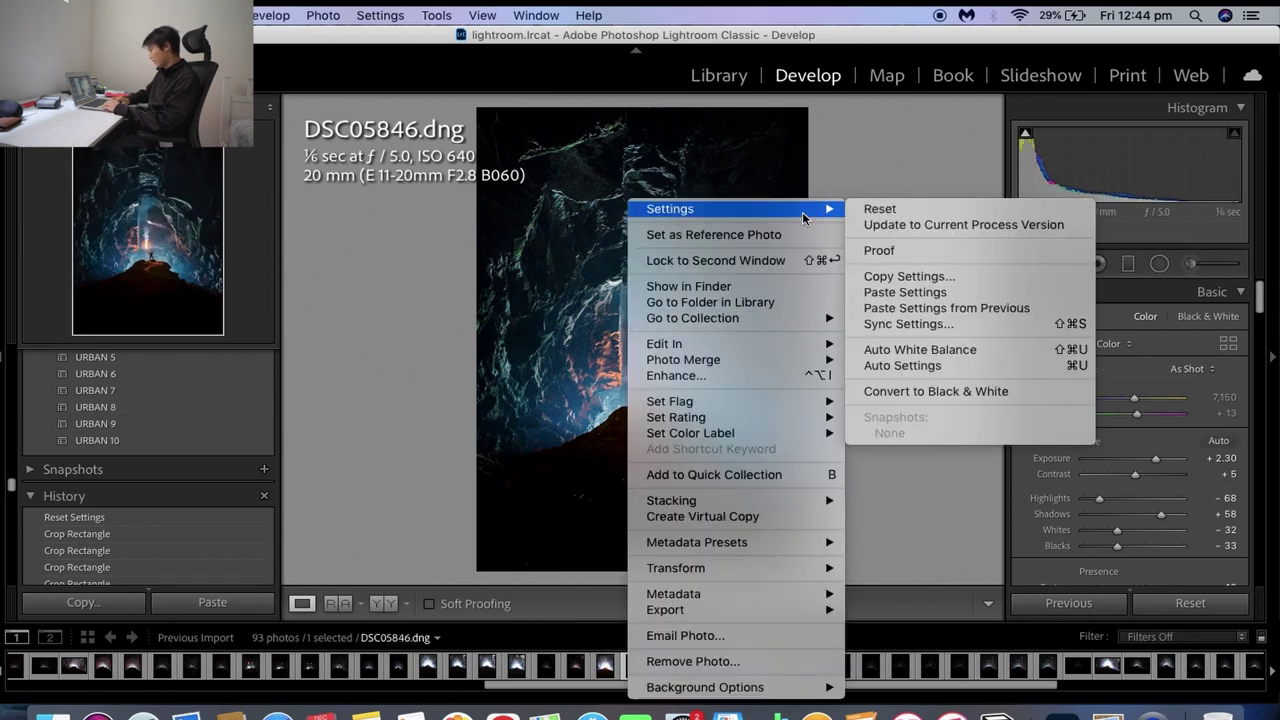
{"action": "left_click", "coordinate": [879, 208]}
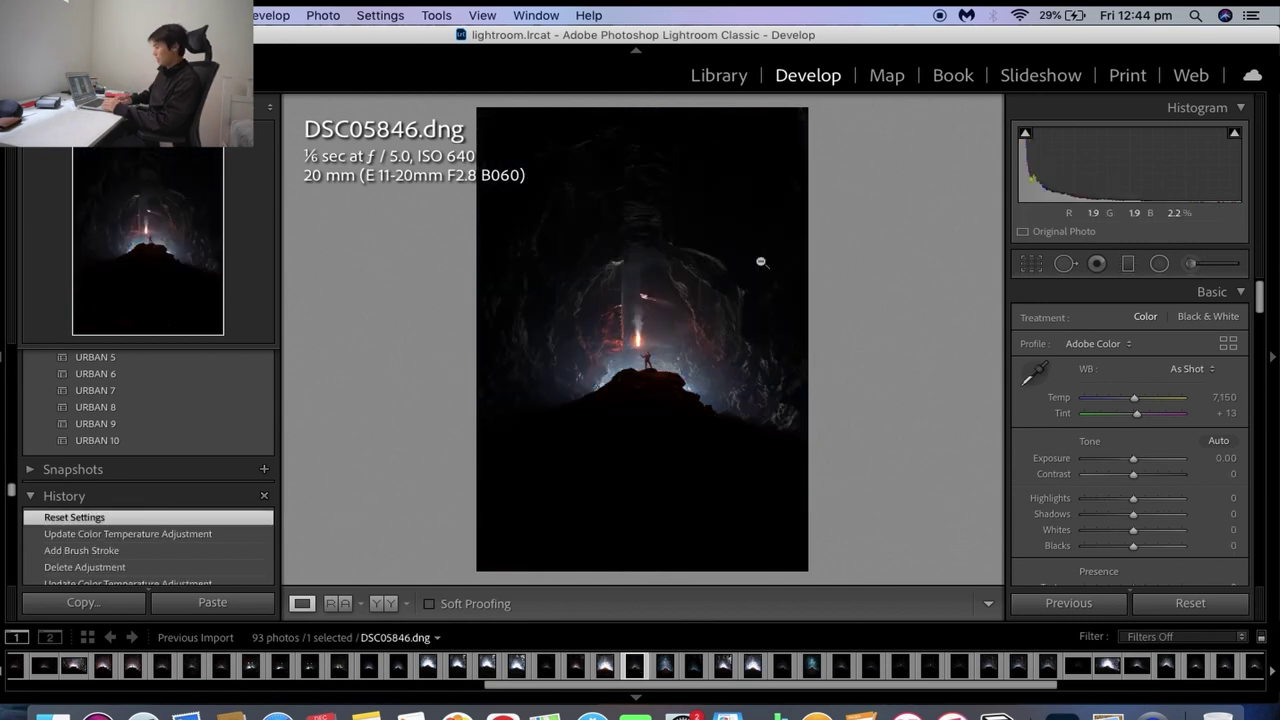
Preview an HDR merge of DSC05846.dng with DSC05845.dng, then cancel it.
{"action": "left_click", "coordinate": [605, 665], "text": "super"}
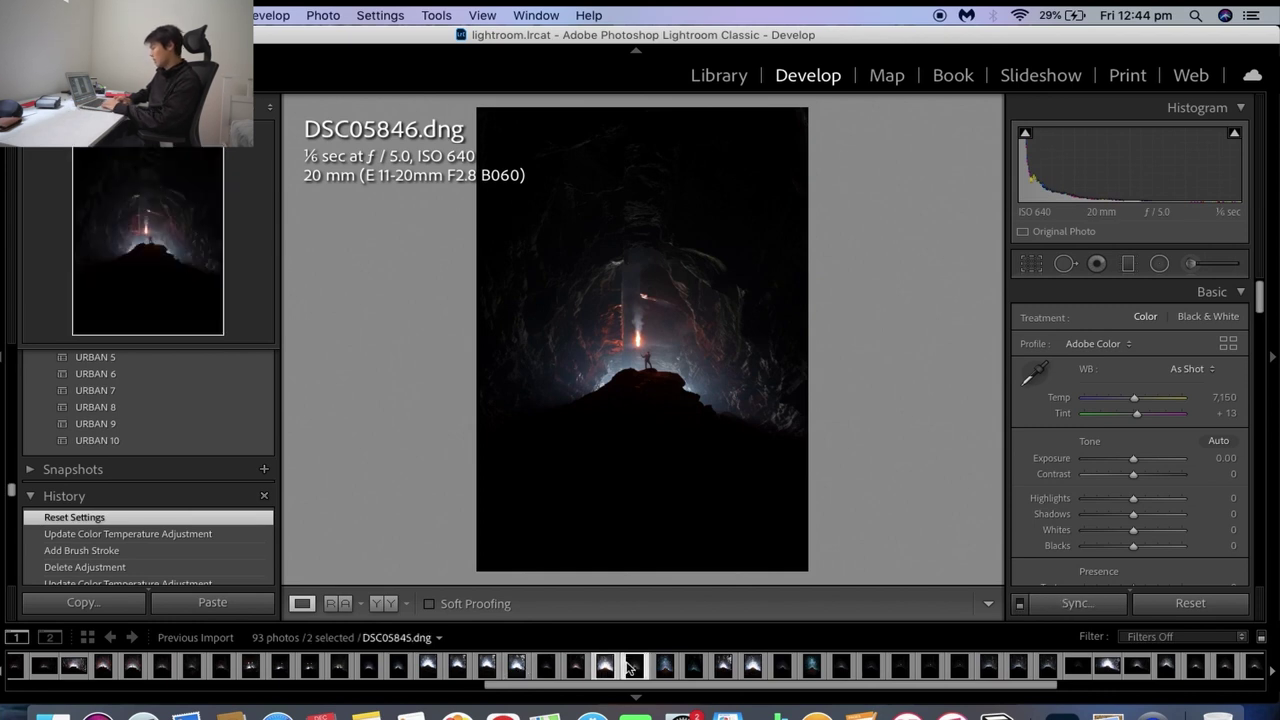
{"action": "left_click", "coordinate": [323, 15]}
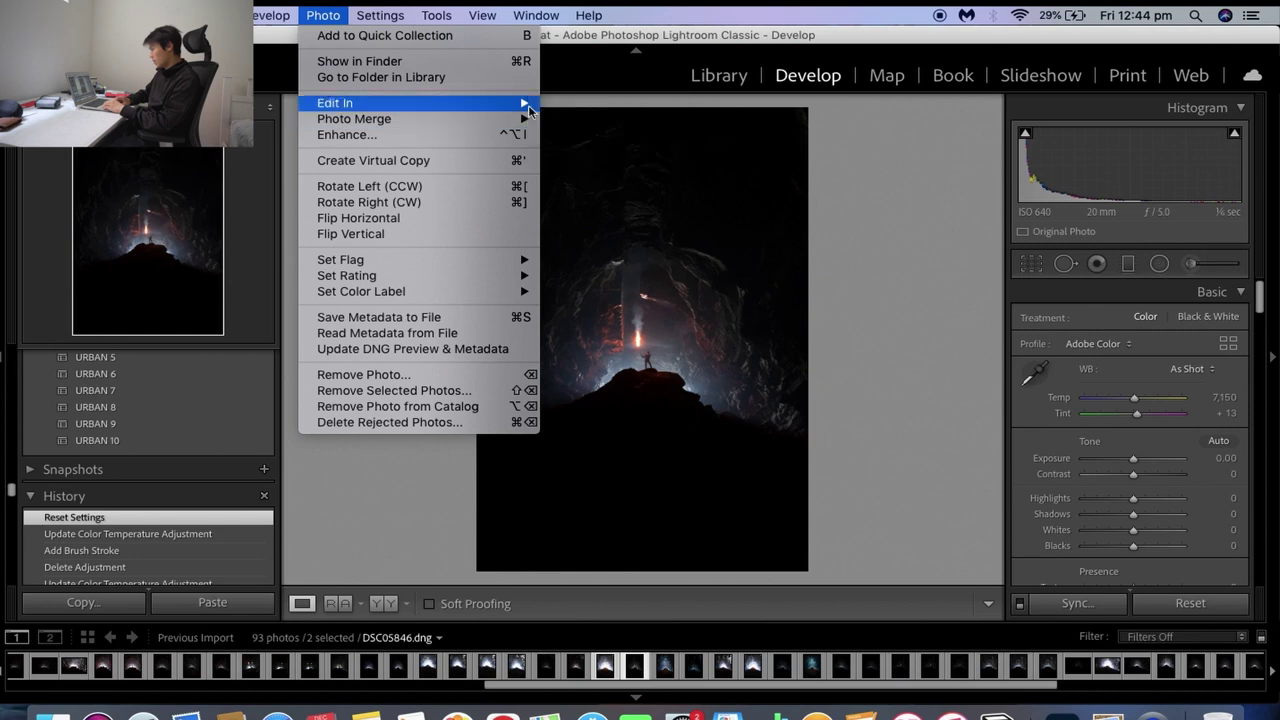
{"action": "mouse_move", "coordinate": [535, 118]}
{"action": "left_click", "coordinate": [588, 117]}
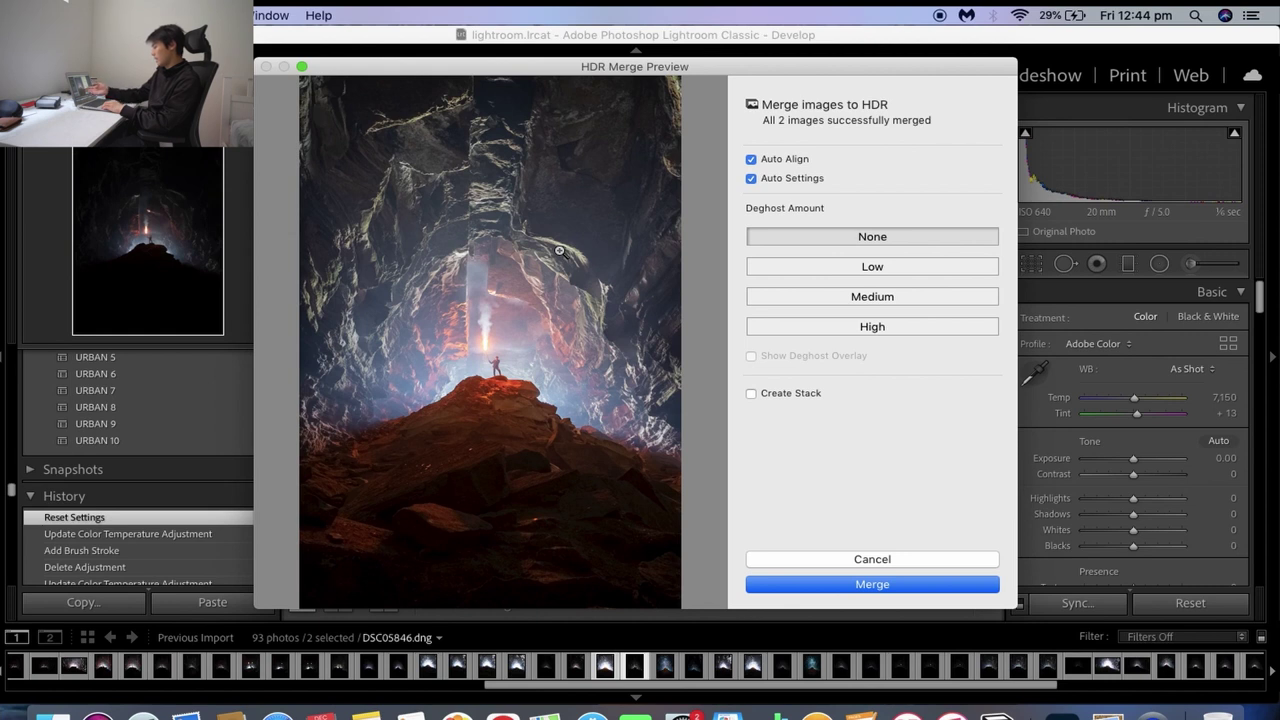
{"action": "left_click", "coordinate": [896, 560]}
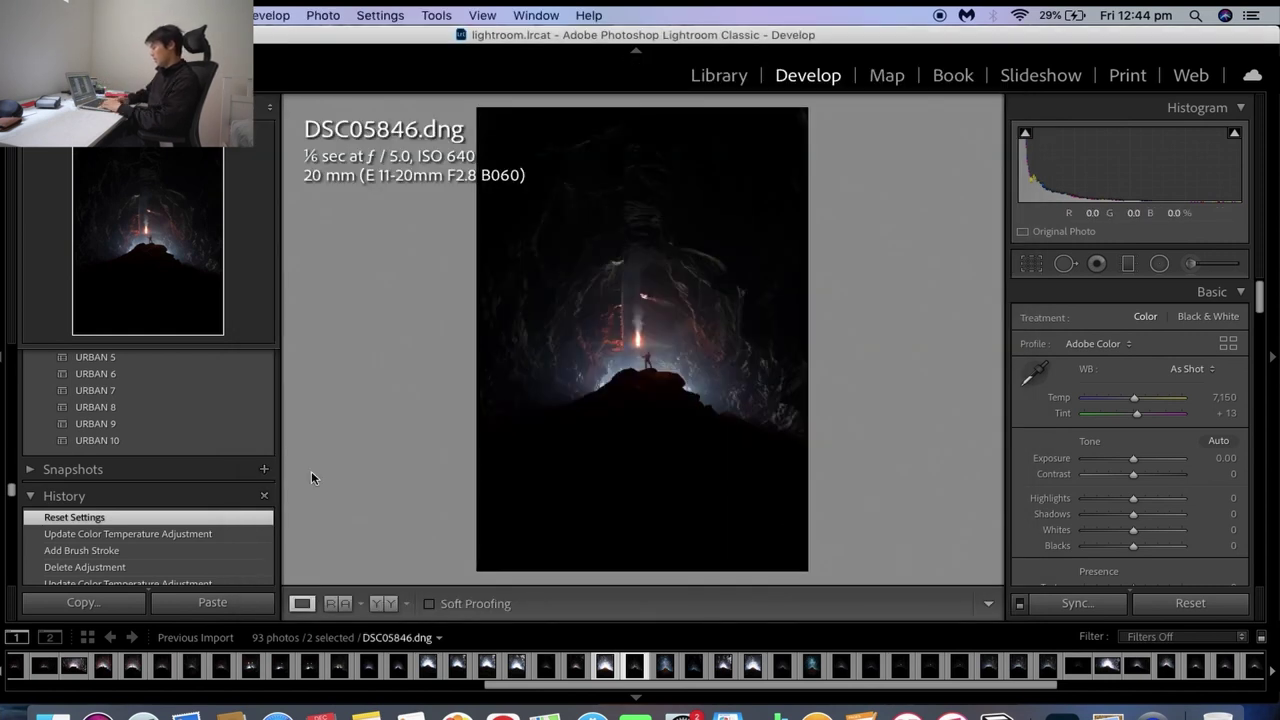
{"action": "scroll", "coordinate": [174, 536], "scroll_direction": "down", "scroll_amount": 2}
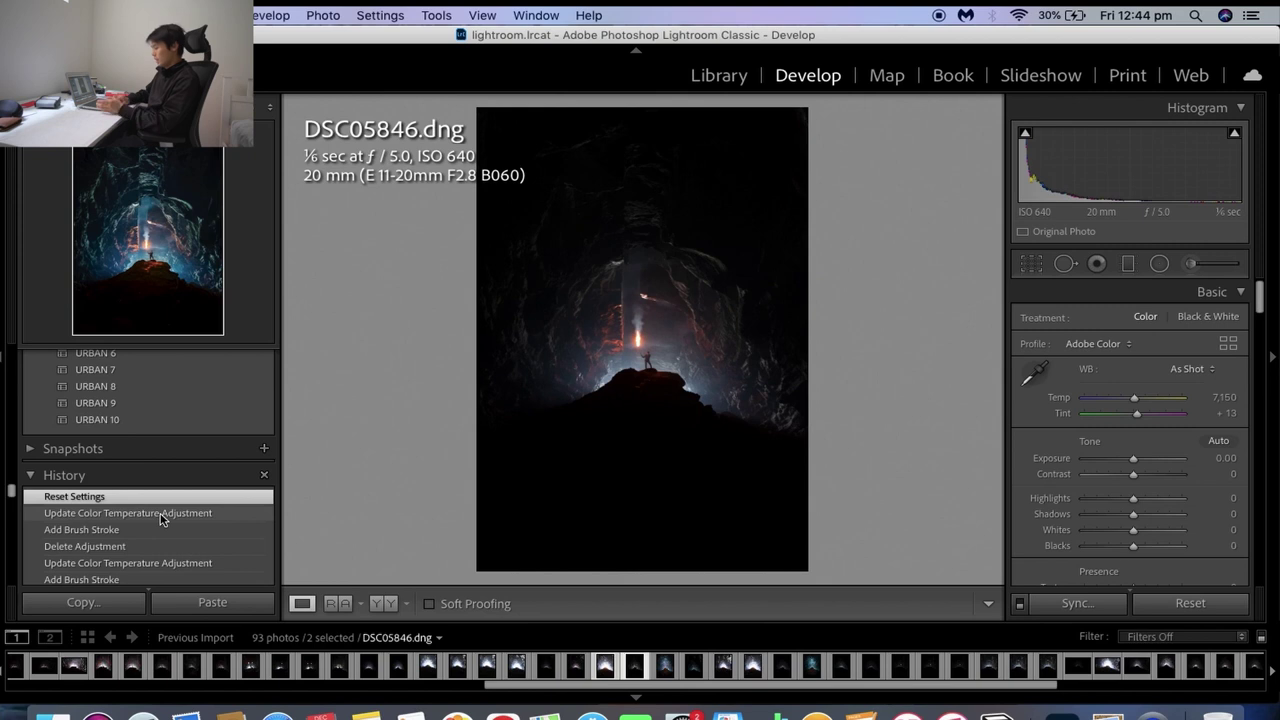
Restore DSC05846.dng's edits, inspect DSC05846-HDR.dng zoomed on the torch climber, then return to DSC05846.
{"action": "left_click", "coordinate": [161, 517]}
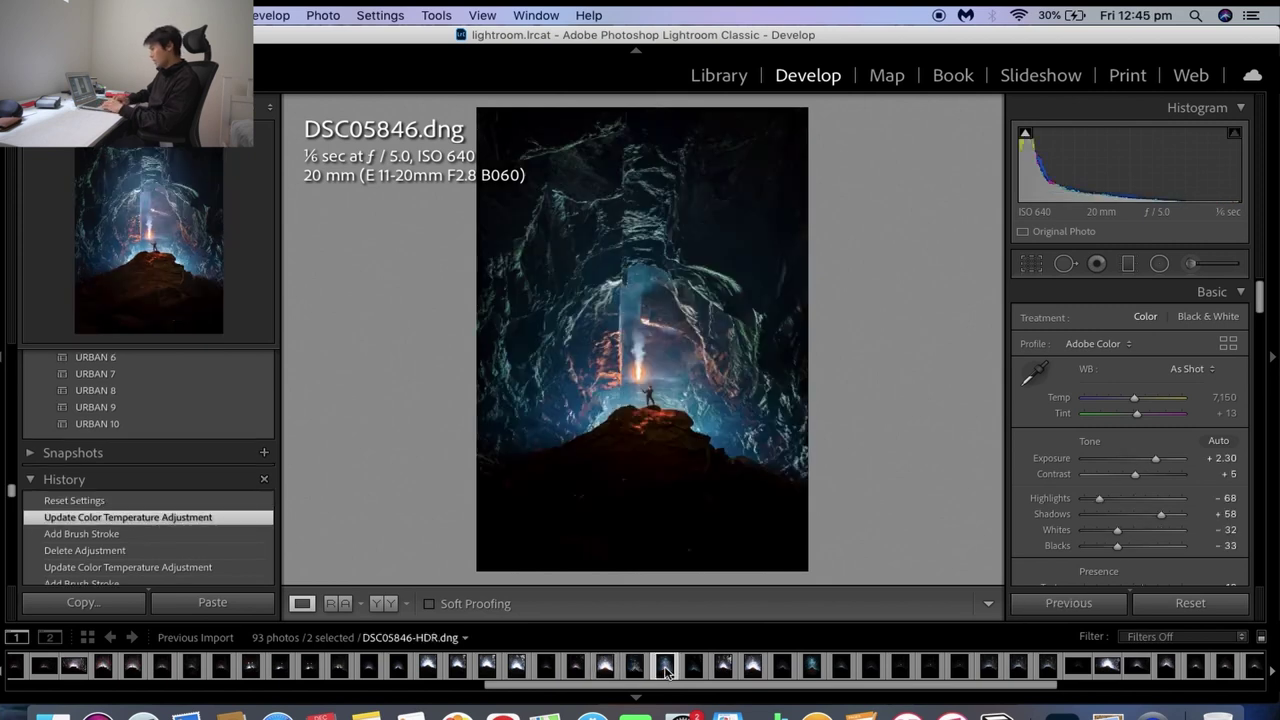
{"action": "left_click", "coordinate": [665, 667]}
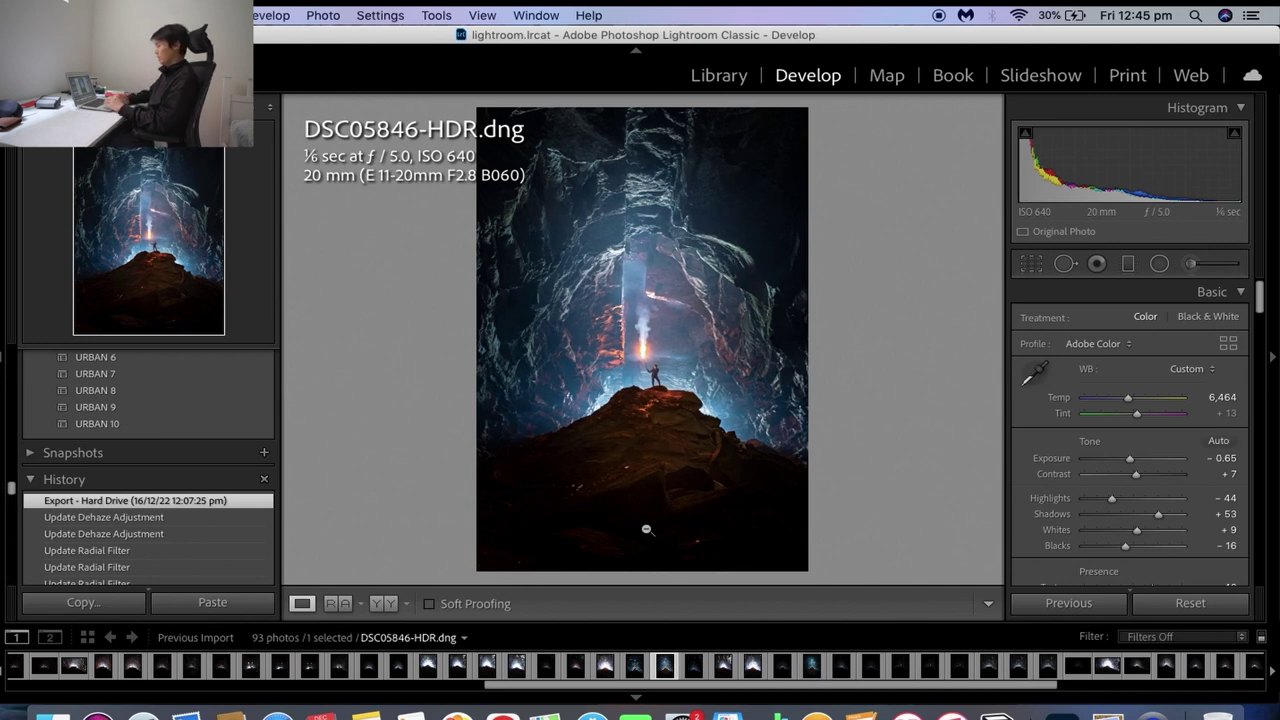
{"action": "left_click", "coordinate": [650, 437]}
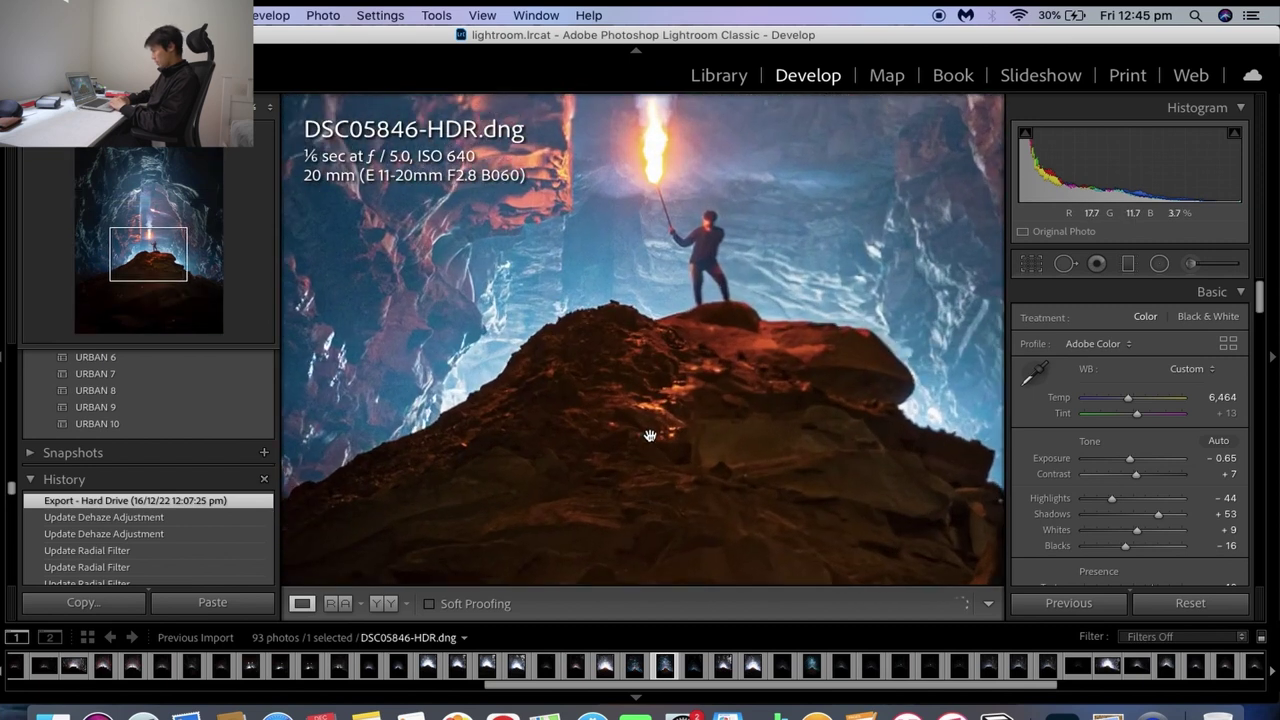
{"action": "scroll", "coordinate": [650, 436], "scroll_direction": "down", "scroll_amount": 5}
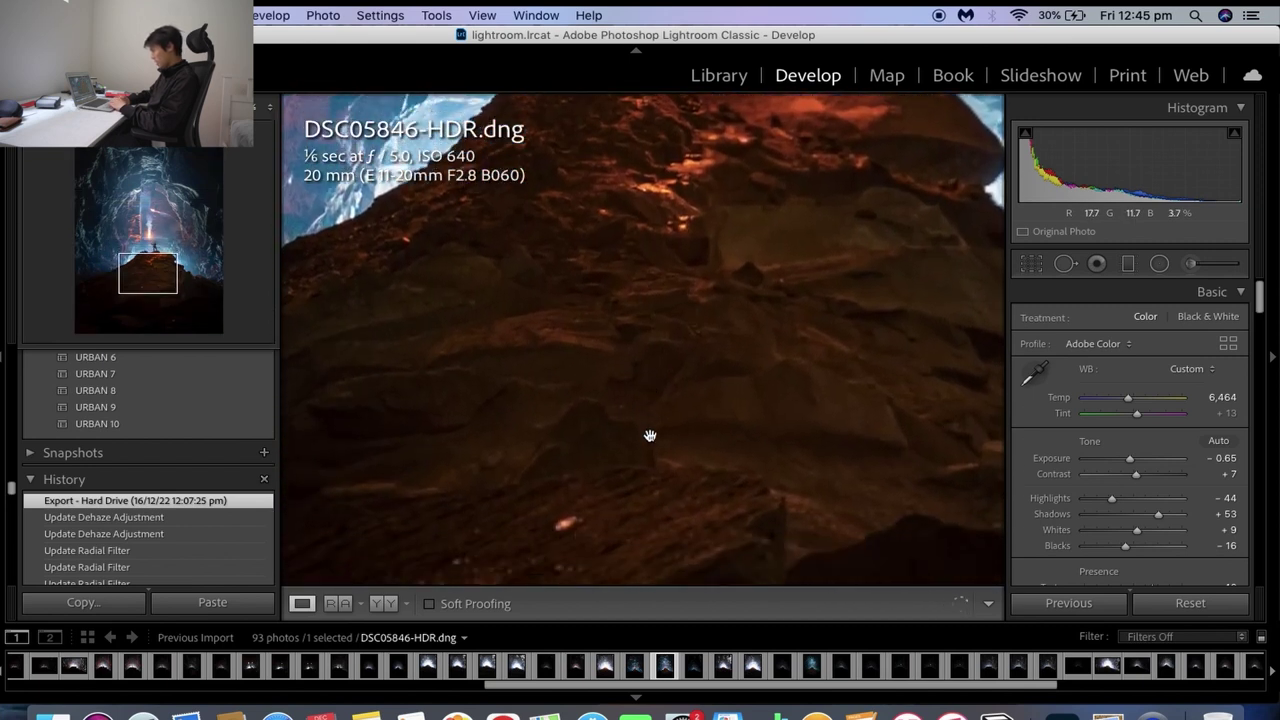
{"action": "scroll", "coordinate": [650, 436], "scroll_direction": "up", "scroll_amount": 3}
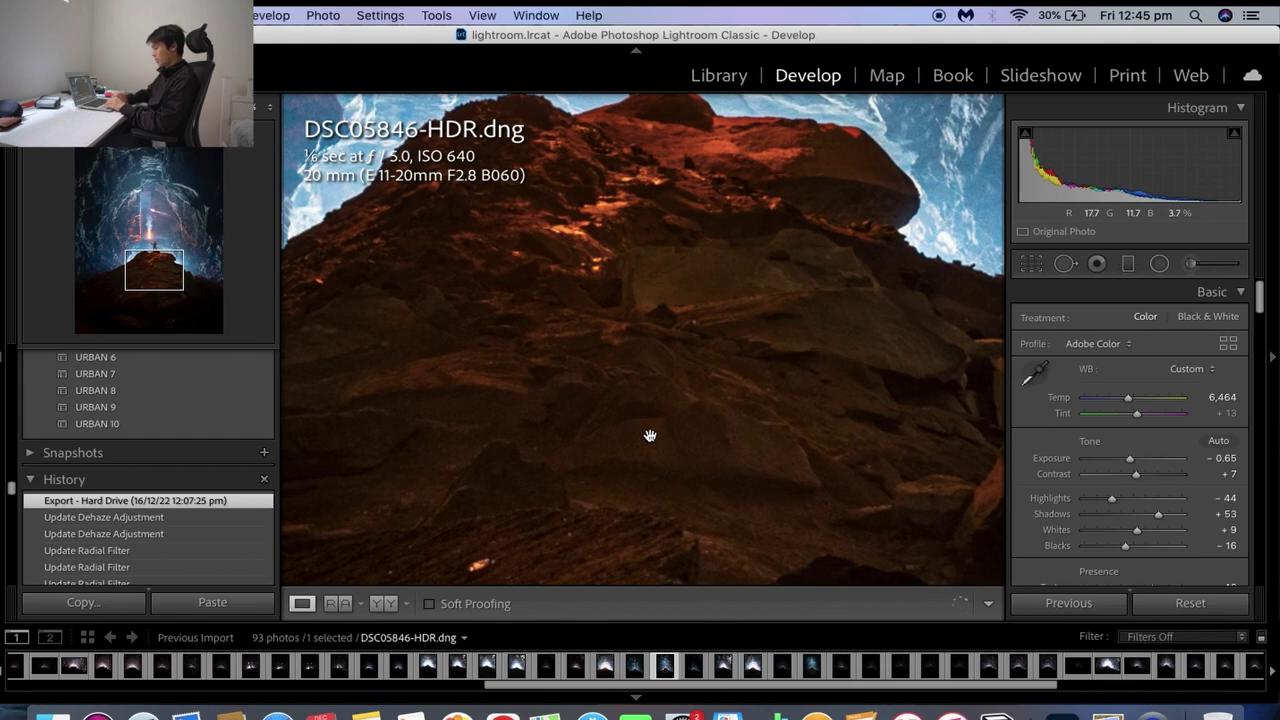
{"action": "scroll", "coordinate": [650, 436], "scroll_direction": "down", "scroll_amount": 1}
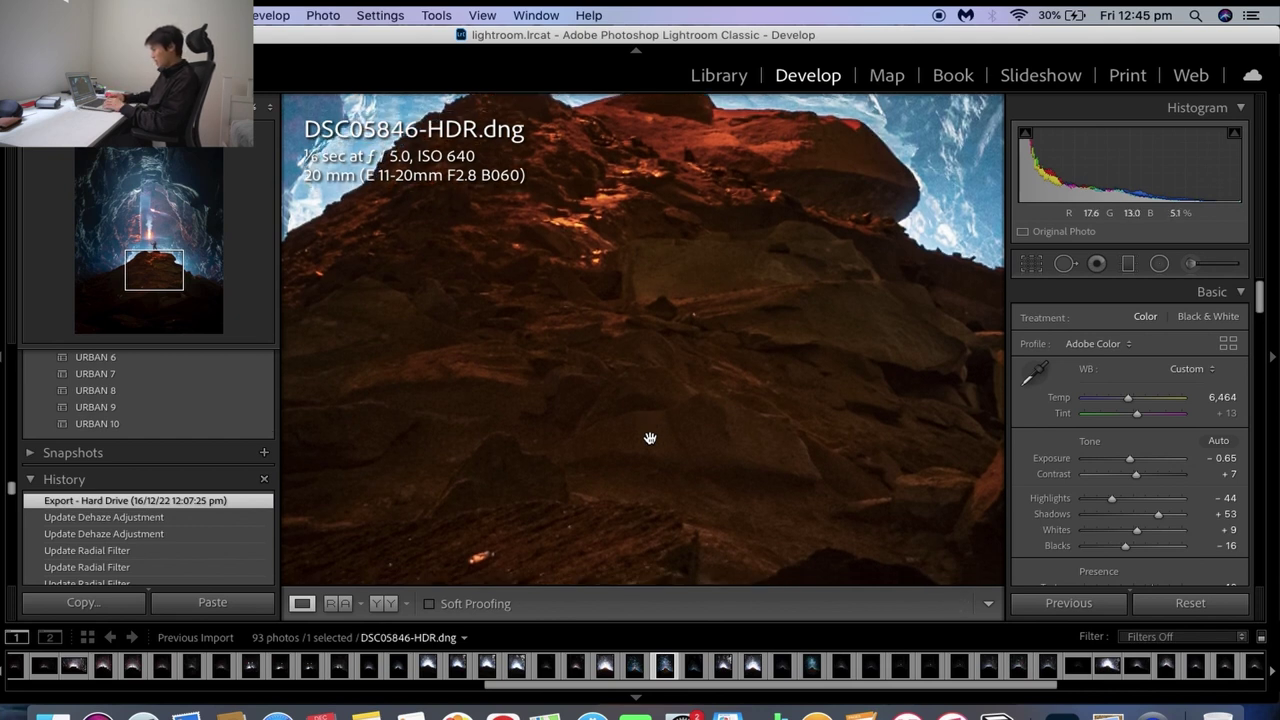
{"action": "key", "text": "Left"}
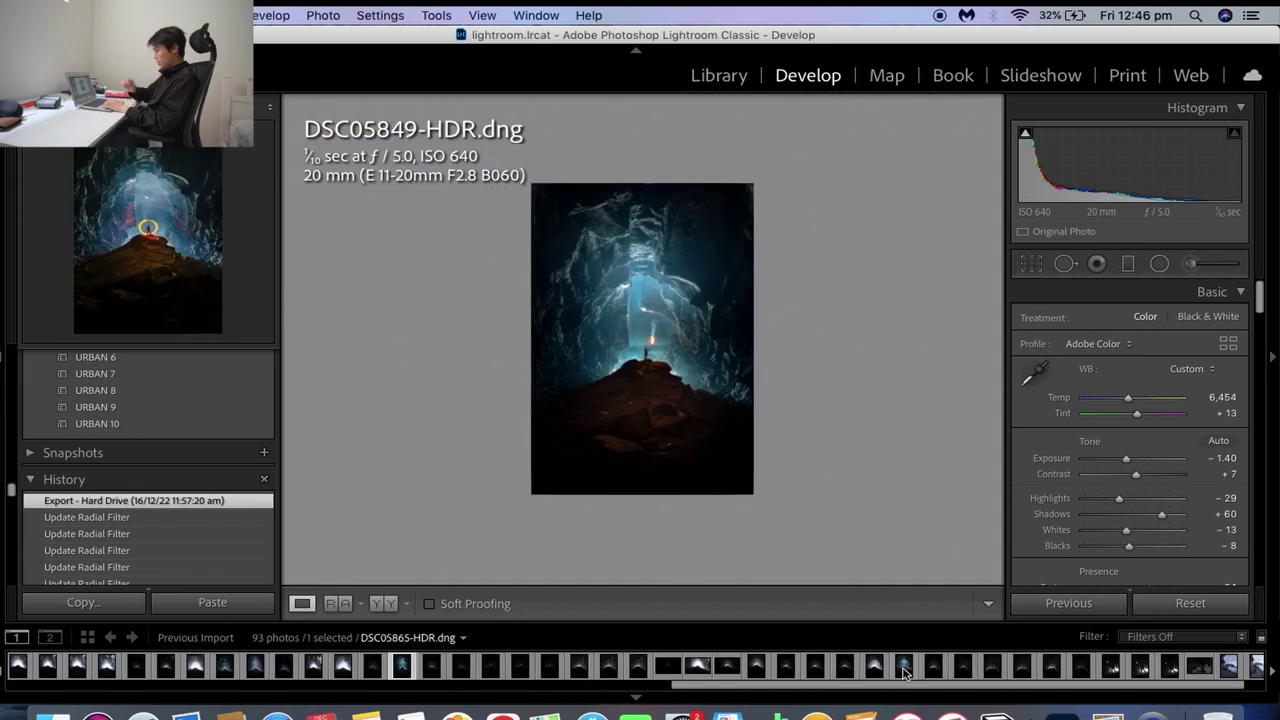
{"action": "left_click", "coordinate": [903, 667]}
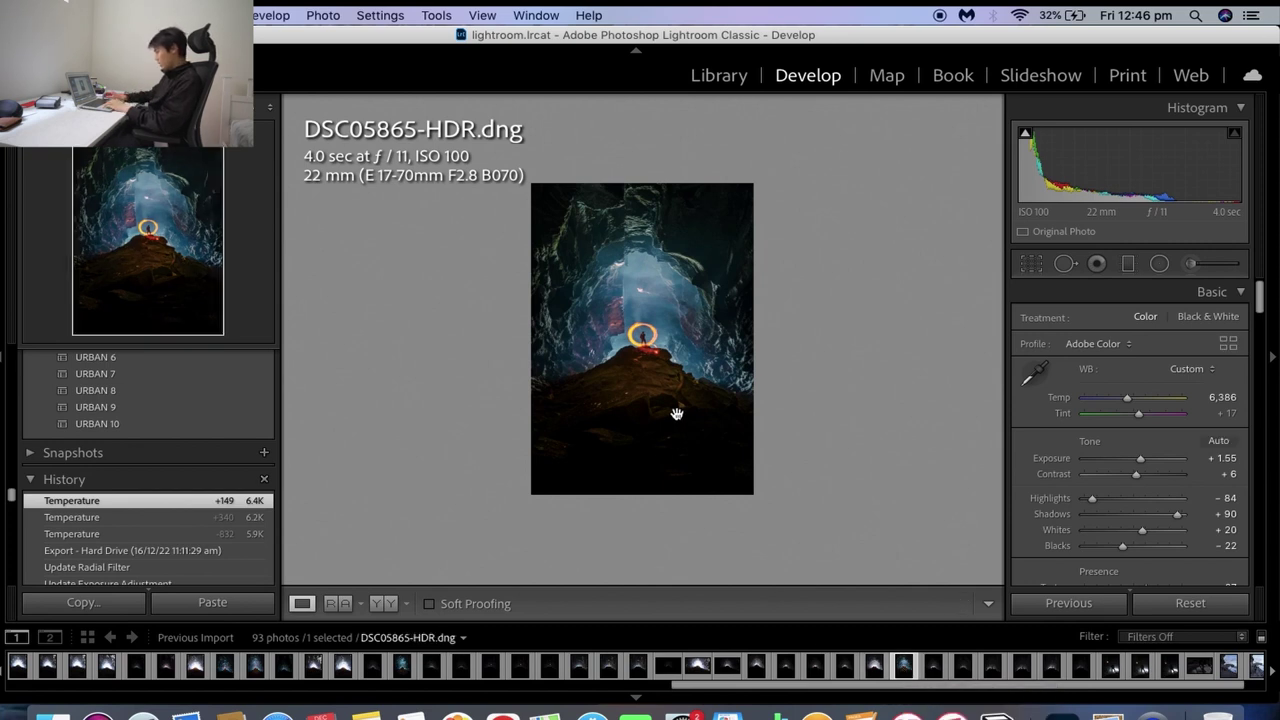
{"action": "key", "text": "backslash"}
{"action": "key", "text": "backslash"}
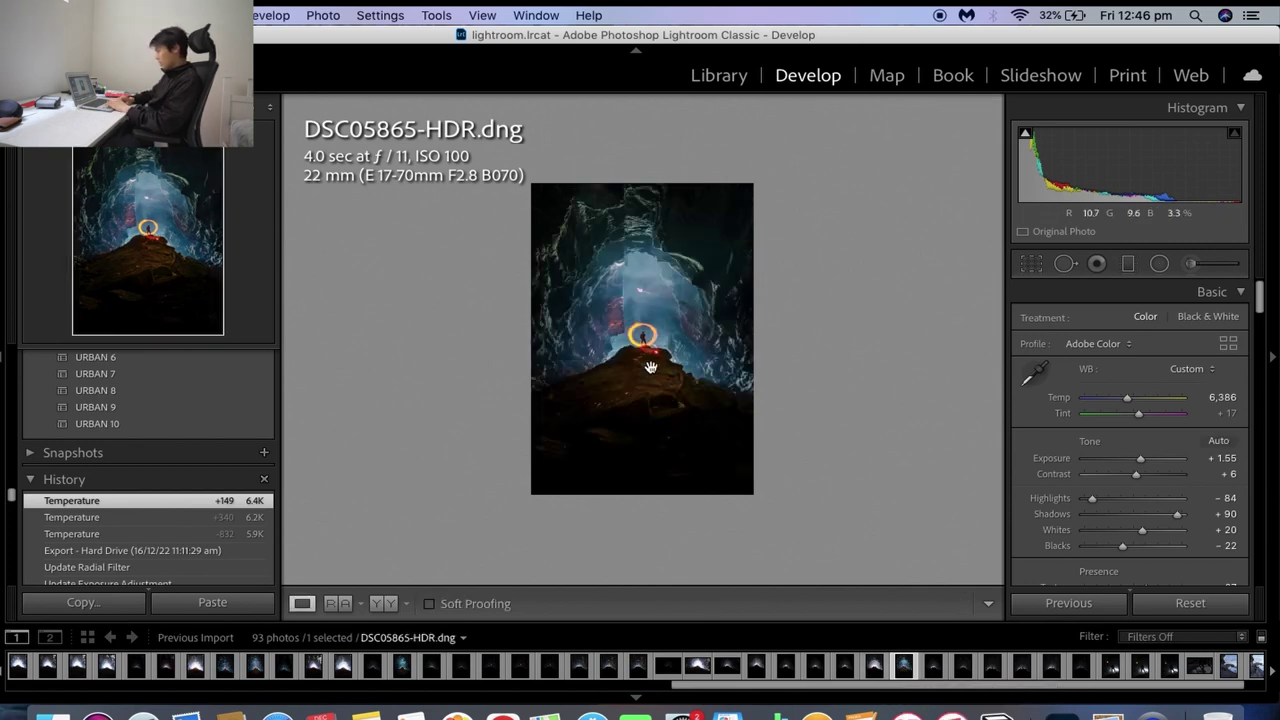
{"action": "left_click", "coordinate": [647, 363]}
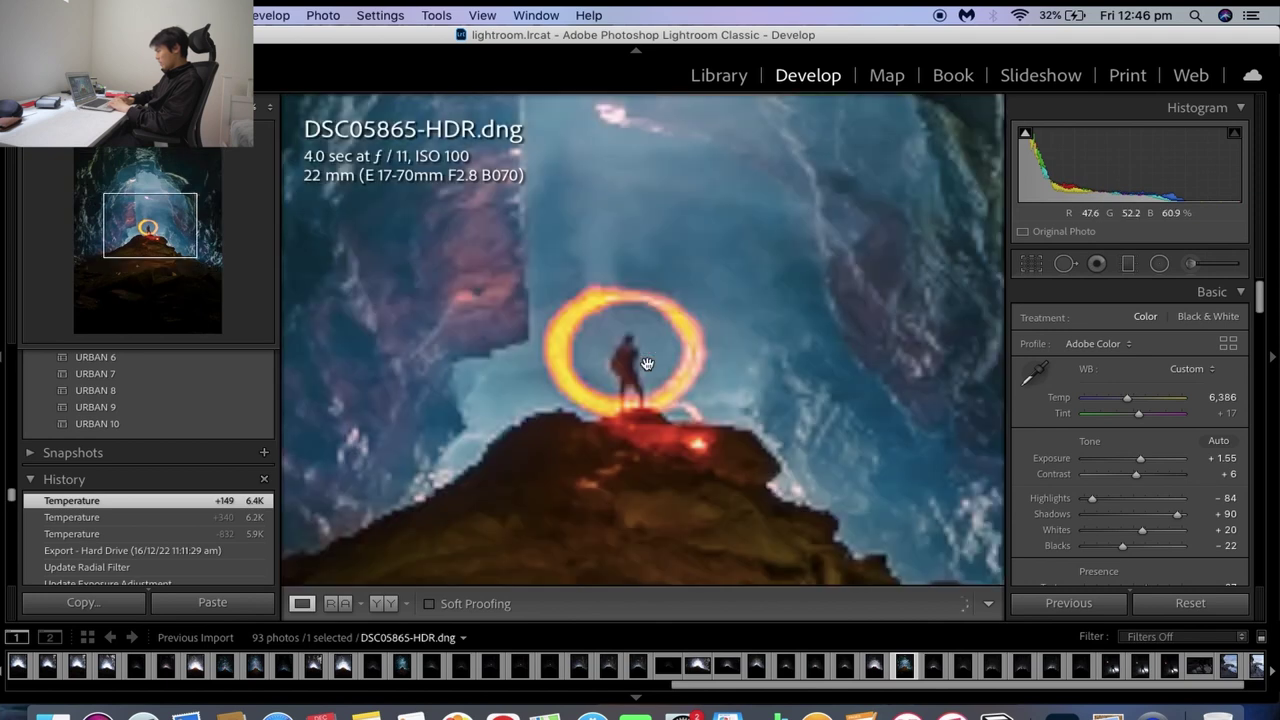
{"action": "key", "text": "super+equal"}
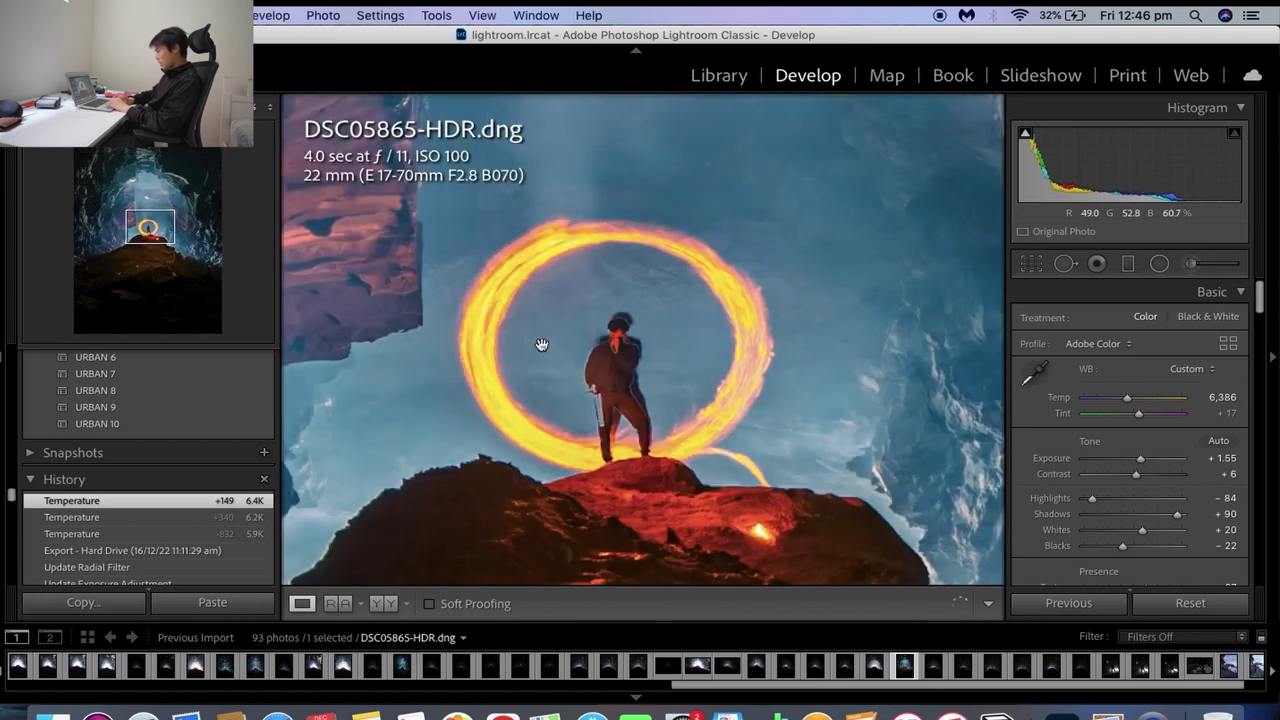
{"action": "key", "text": "super+equal"}
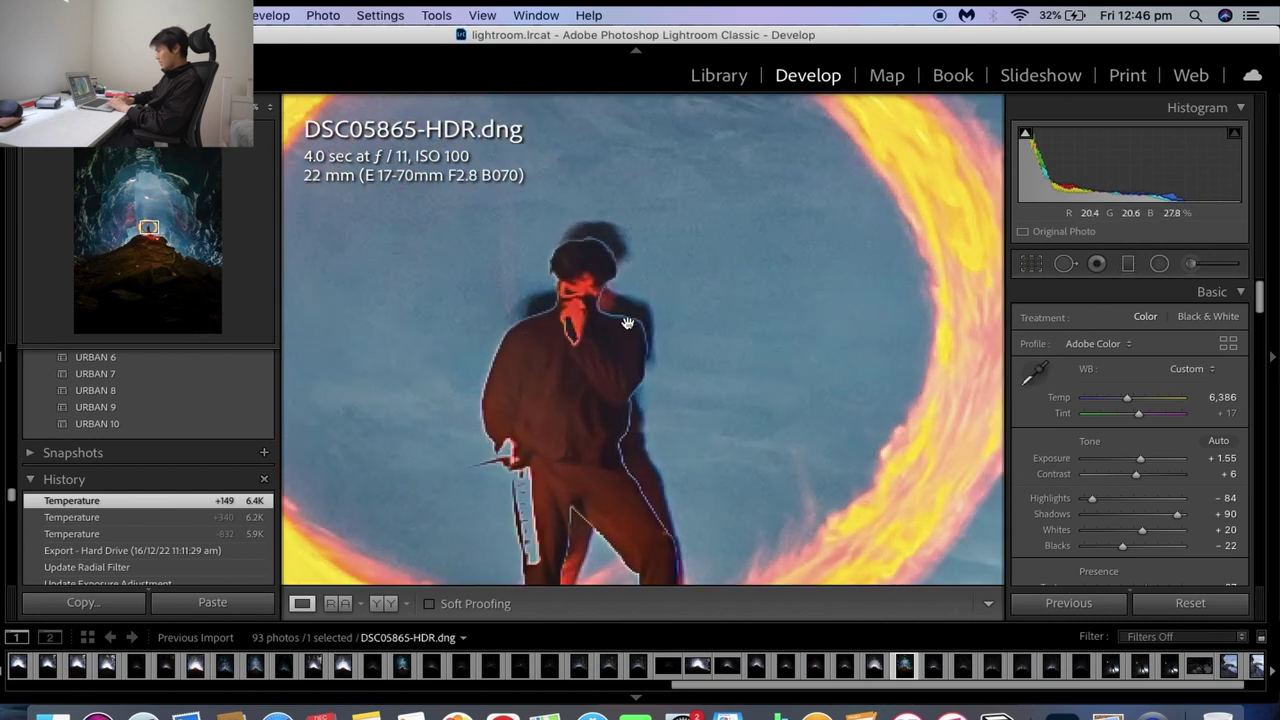
{"action": "key", "text": "super+minus"}
{"action": "key", "text": "super+minus"}
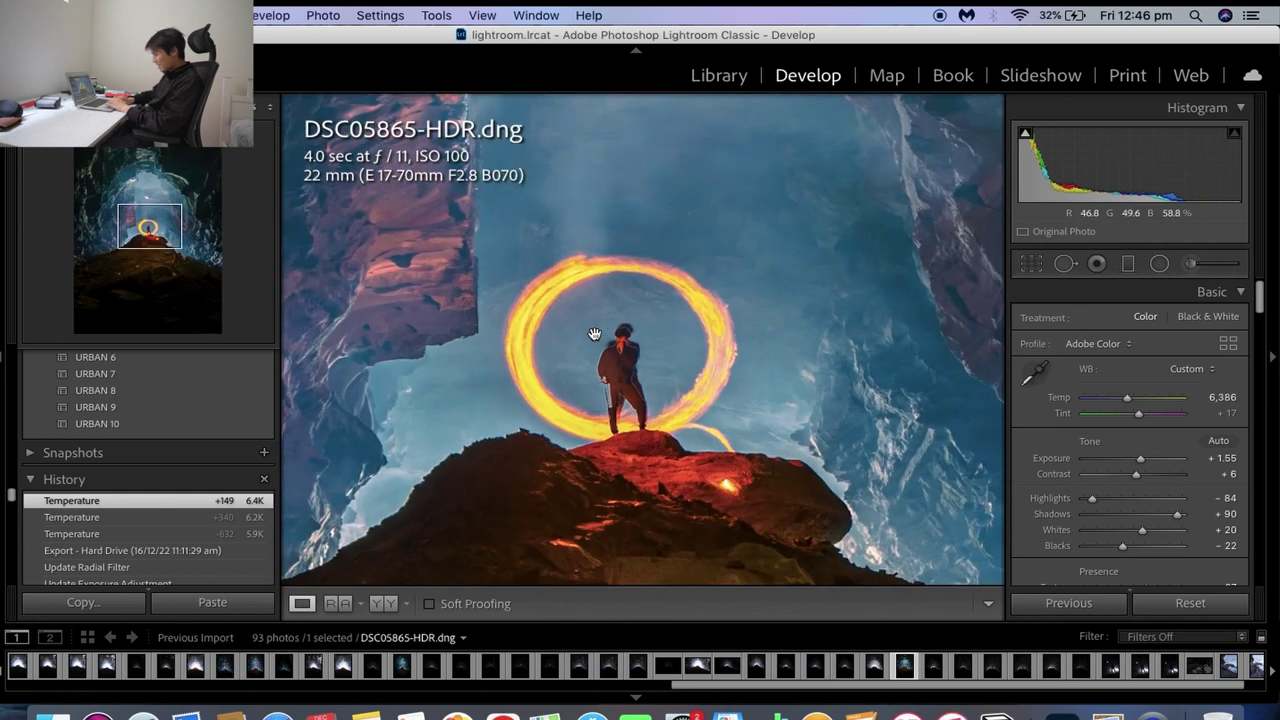
{"action": "key", "text": "super+minus"}
{"action": "key", "text": "super+minus"}
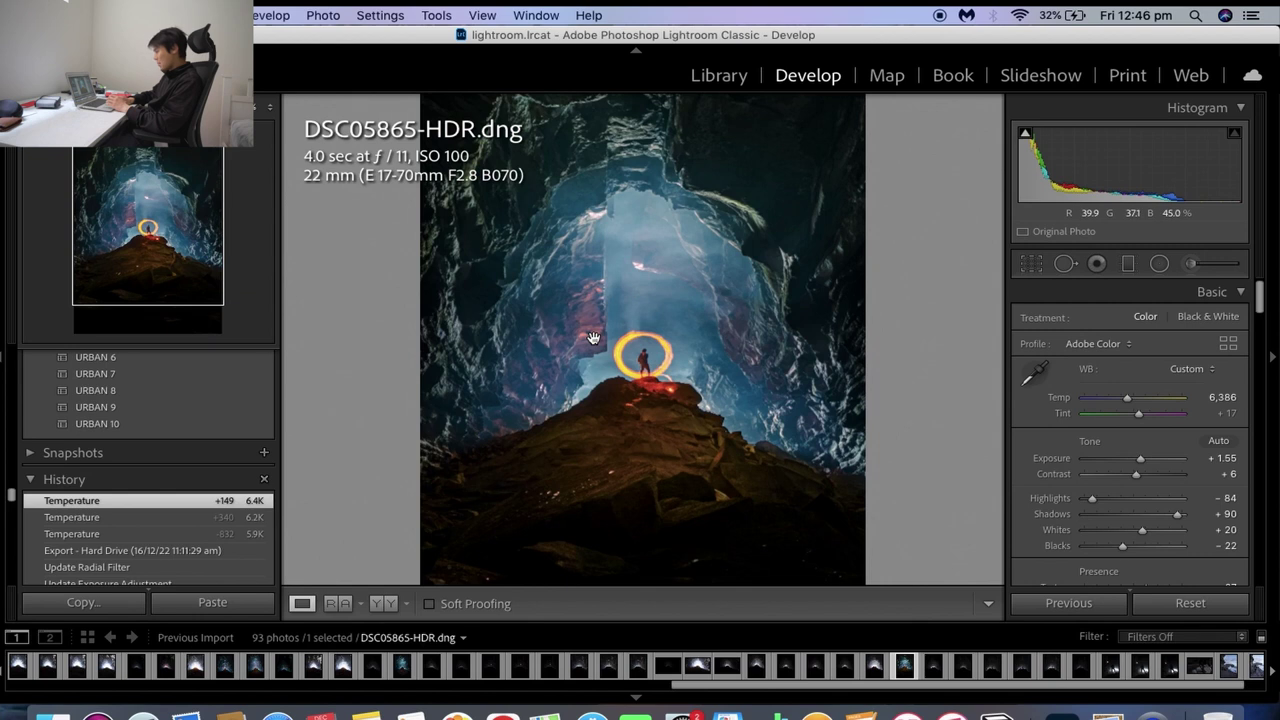
{"action": "key", "text": "super+minus"}
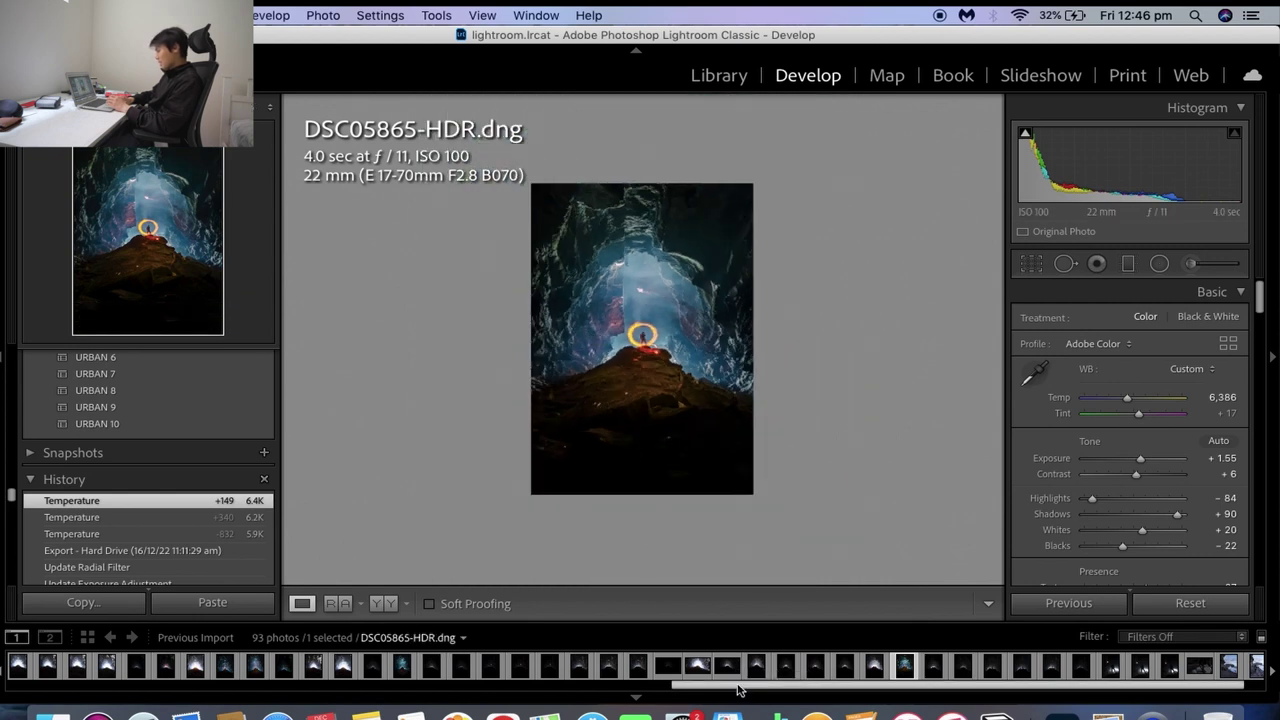
Find and open DSC05818.dng, the two-torch cave shot, from the filmstrip.
{"action": "left_click_drag", "start_coordinate": [738, 688], "coordinate": [392, 675]}
{"action": "left_click", "coordinate": [392, 675]}
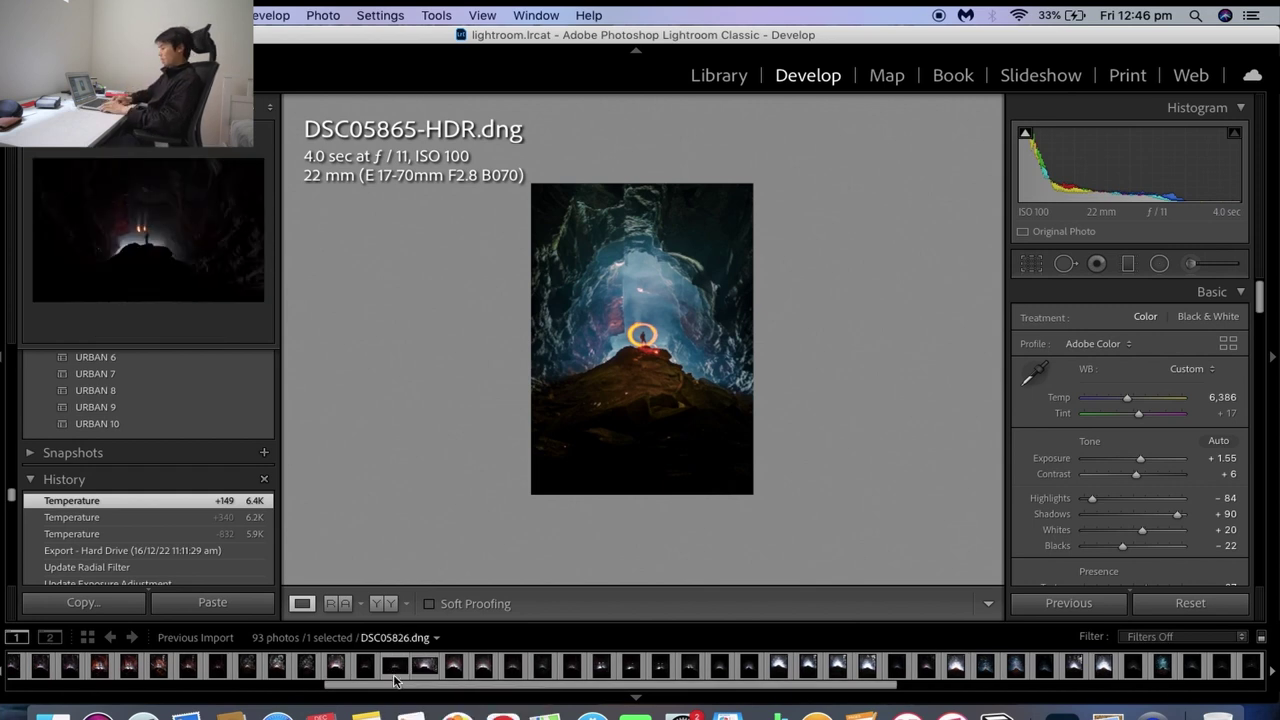
{"action": "left_click_drag", "start_coordinate": [395, 683], "coordinate": [588, 668]}
{"action": "left_click", "coordinate": [588, 668]}
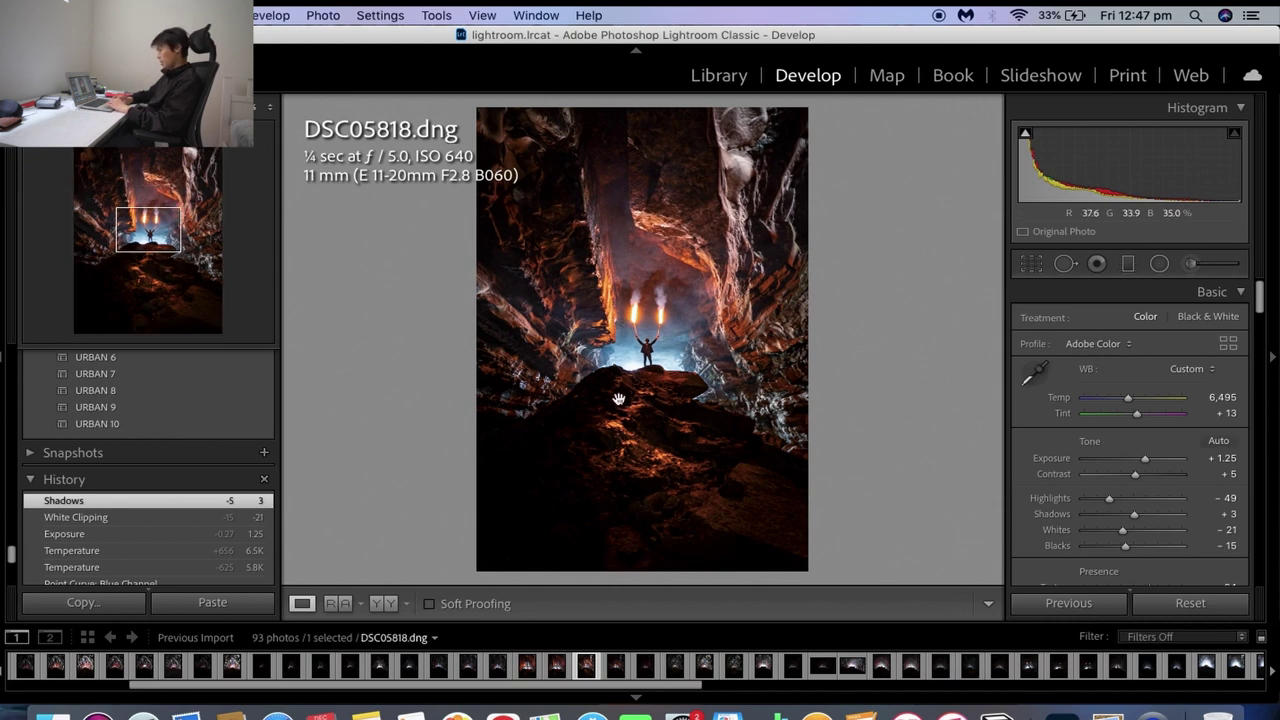
Zoom in on the torch-holding figure, pan down the rock face, then return to Fit.
{"action": "left_click", "coordinate": [620, 390]}
{"action": "left_click_drag", "start_coordinate": [642, 455], "coordinate": [655, 221]}
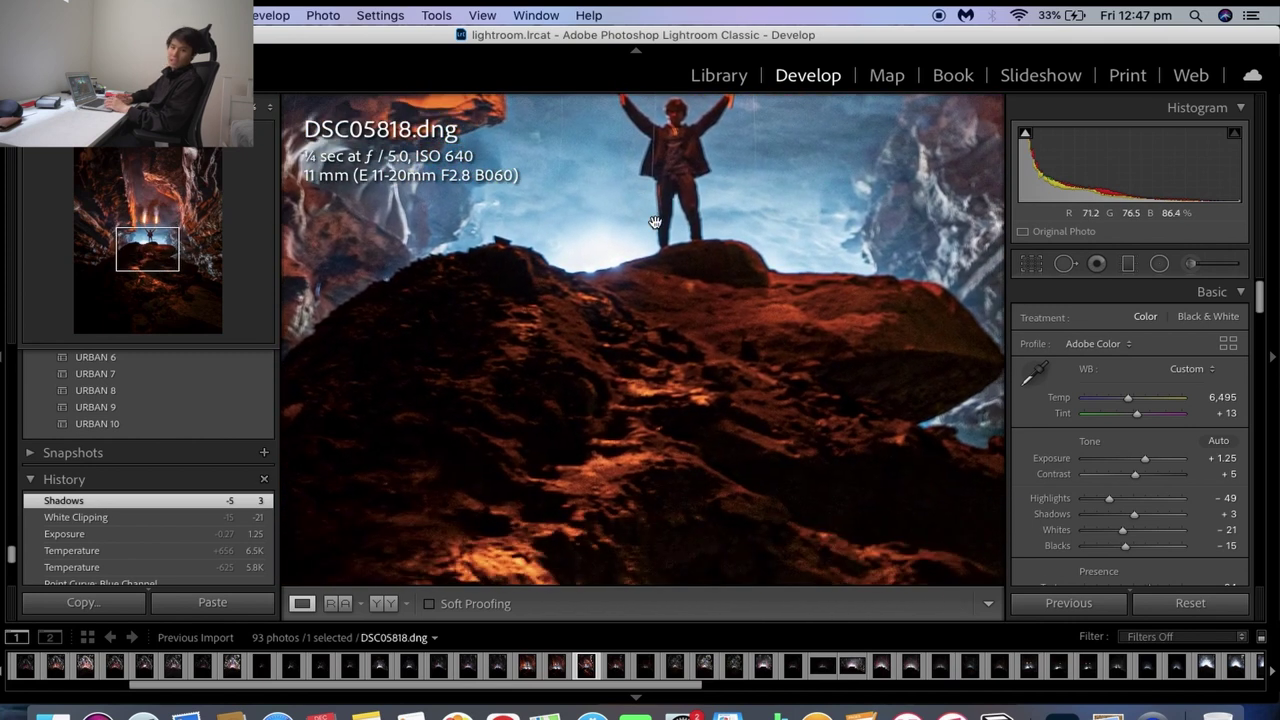
{"action": "left_click_drag", "start_coordinate": [645, 390], "coordinate": [663, 243]}
{"action": "left_click_drag", "start_coordinate": [636, 317], "coordinate": [623, 200]}
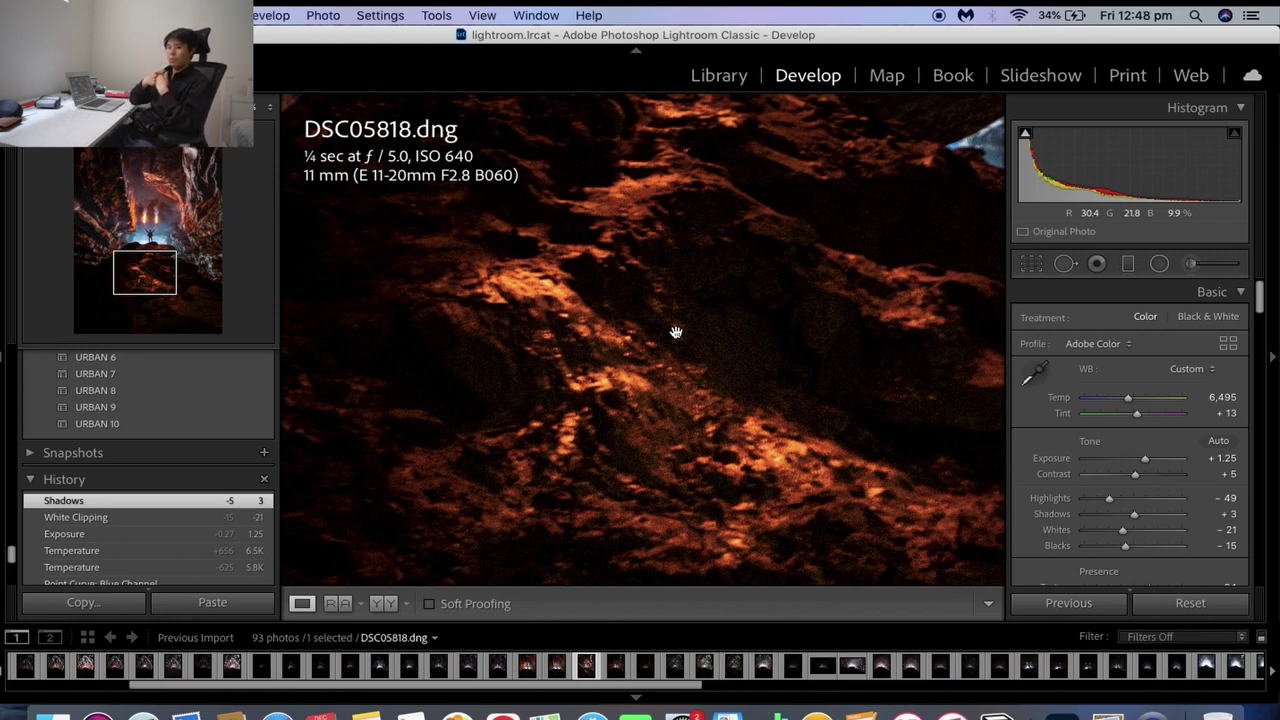
{"action": "left_click", "coordinate": [645, 352]}
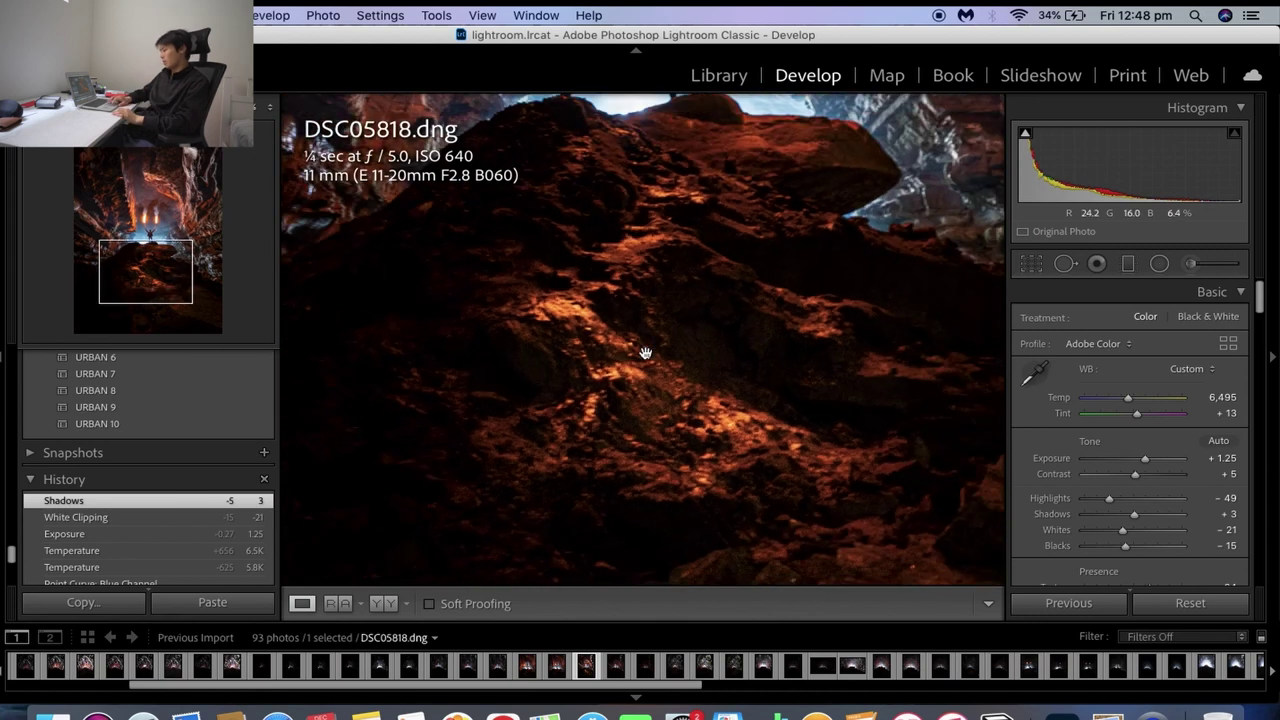